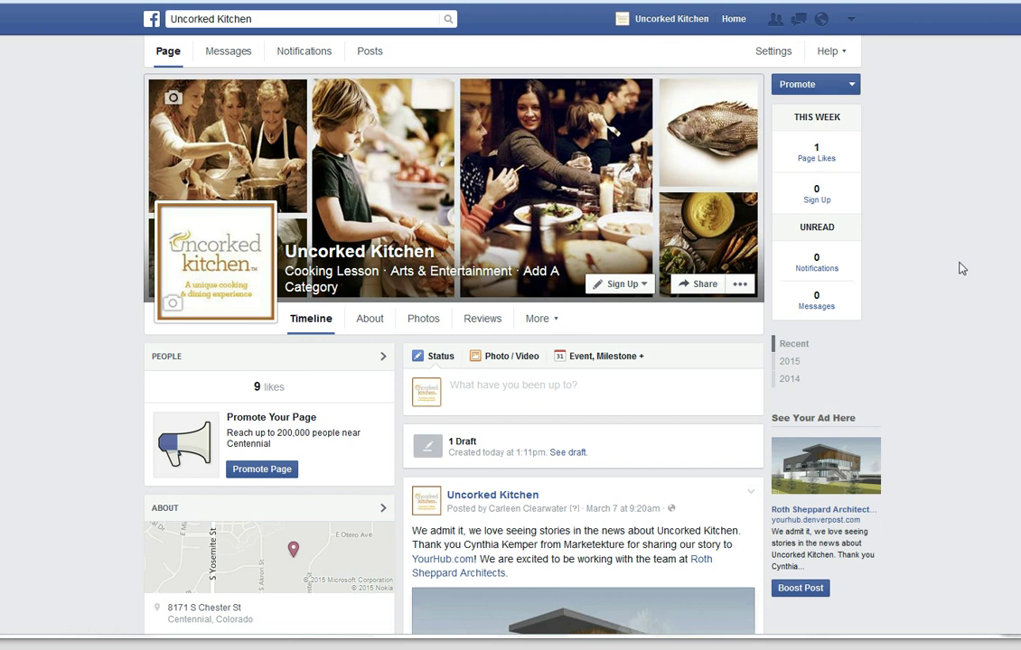
Step: Open the 'Use Facebook as' identity menu from the Uncorked Kitchen page
{"action": "left_click", "coordinate": [850, 19]}
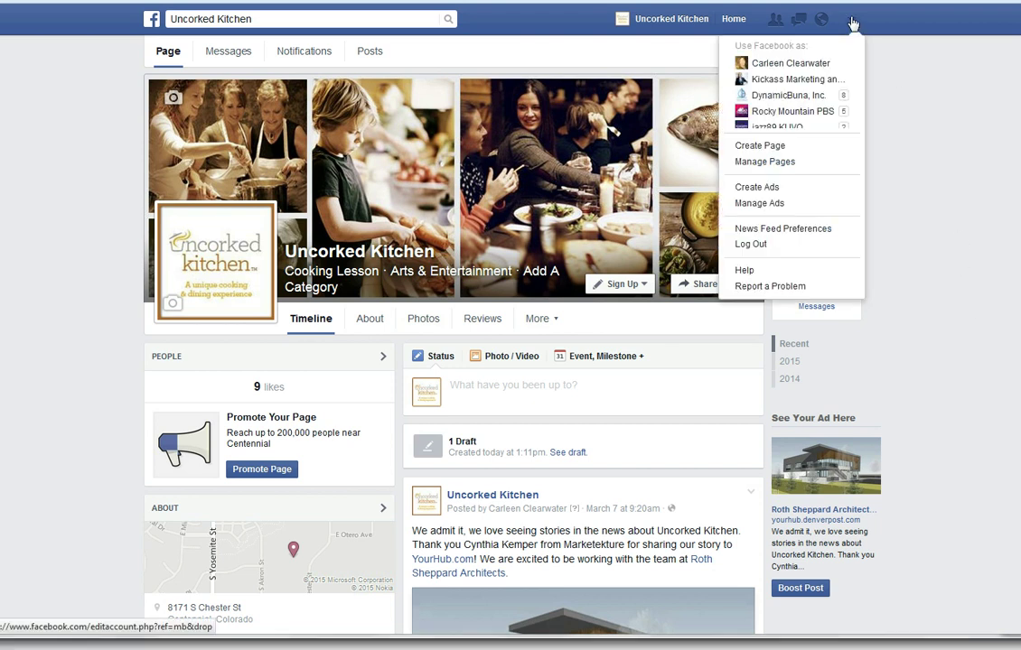
Step: Switch to the personal profile, then switch back to acting as Uncorked Kitchen
{"action": "left_click", "coordinate": [793, 65]}
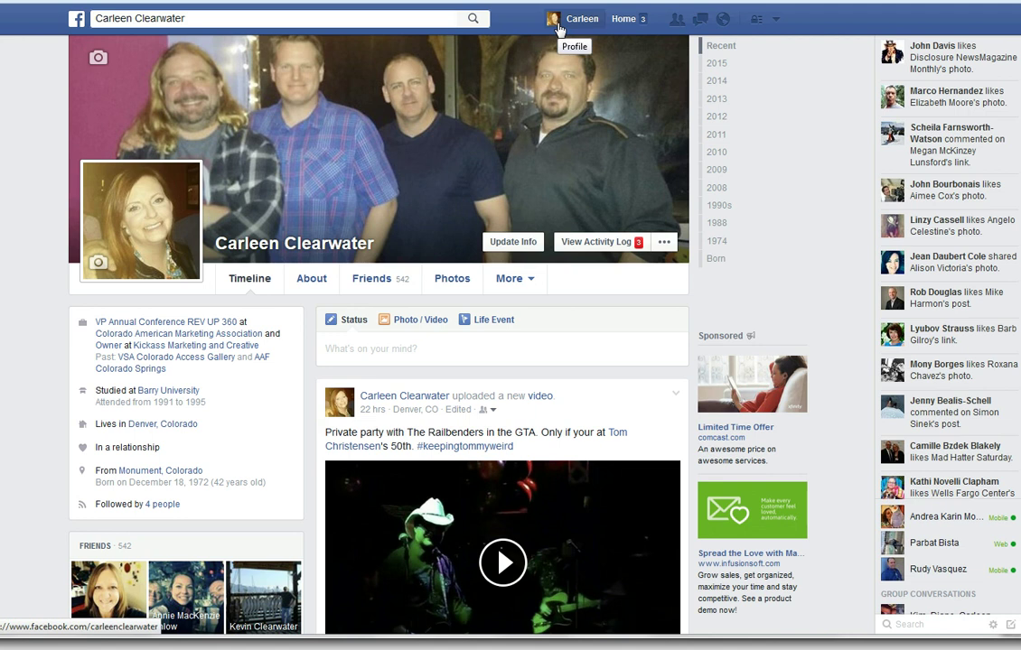
{"action": "left_click", "coordinate": [775, 29]}
{"action": "scroll", "coordinate": [764, 87], "scroll_direction": "down", "scroll_amount": 5}
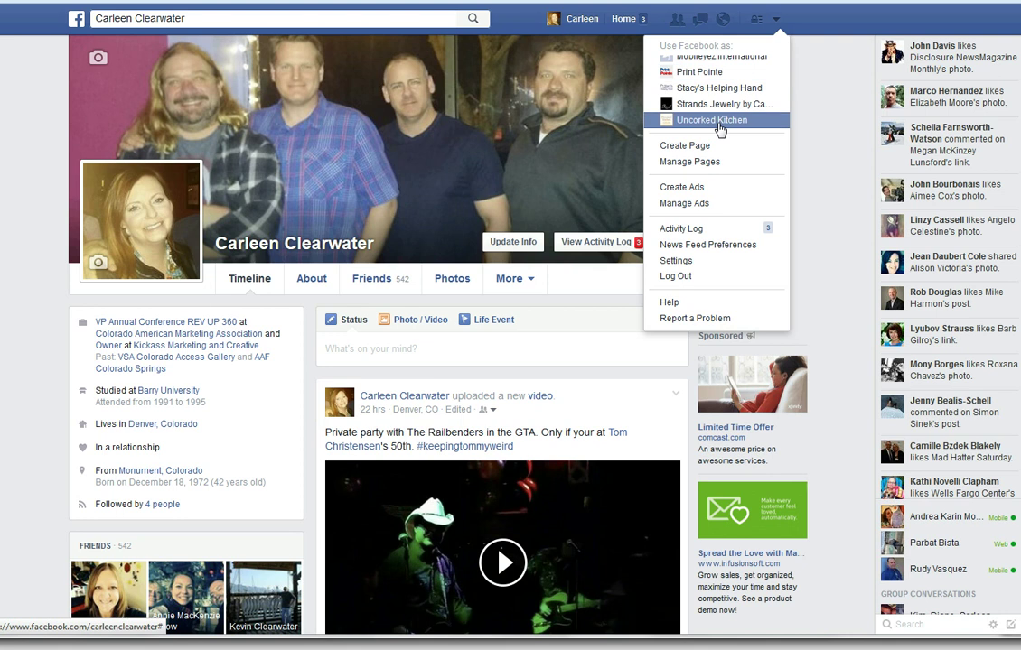
{"action": "left_click", "coordinate": [718, 123]}
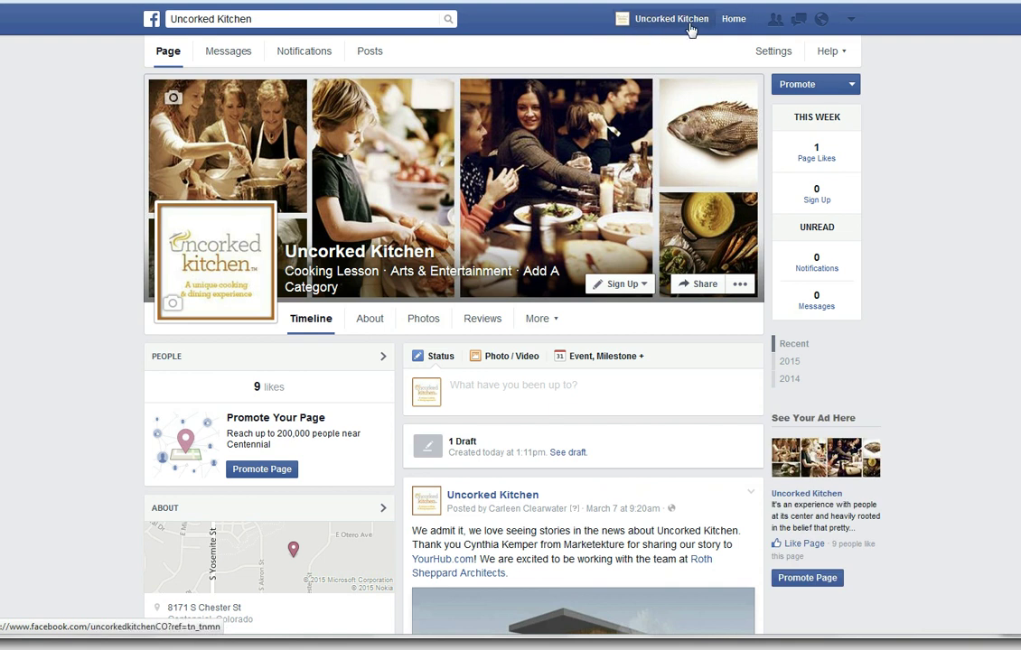
{"action": "left_click", "coordinate": [324, 18]}
Step: Search for the celebrity chef, open his verified page, then start a search for 'Denver'
{"action": "left_click_drag", "start_coordinate": [323, 18], "coordinate": [163, 18]}
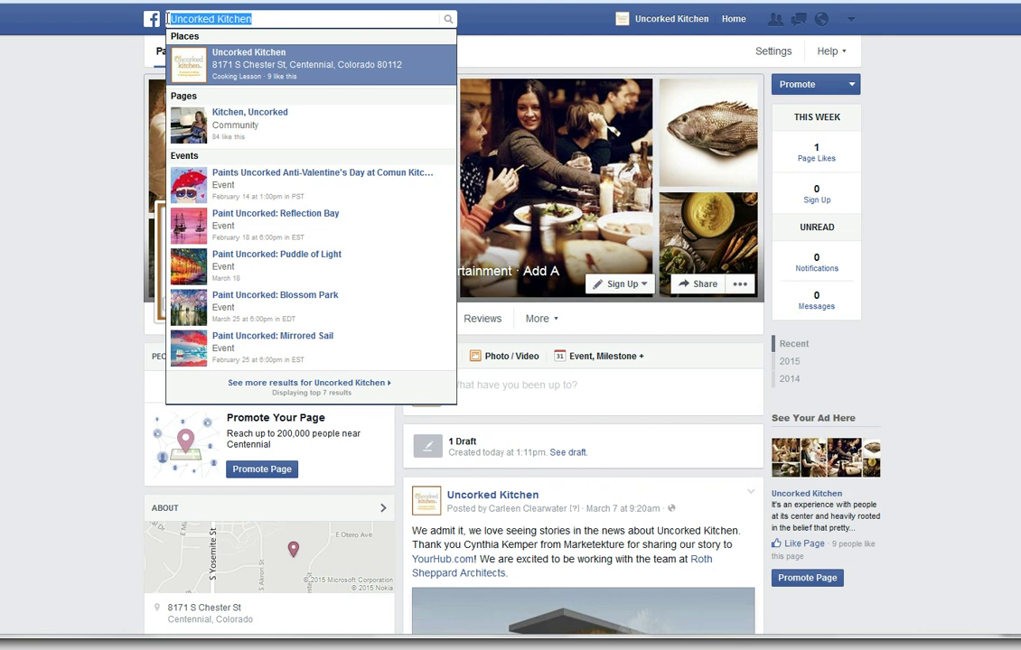
{"action": "type", "text": "Bobby "}
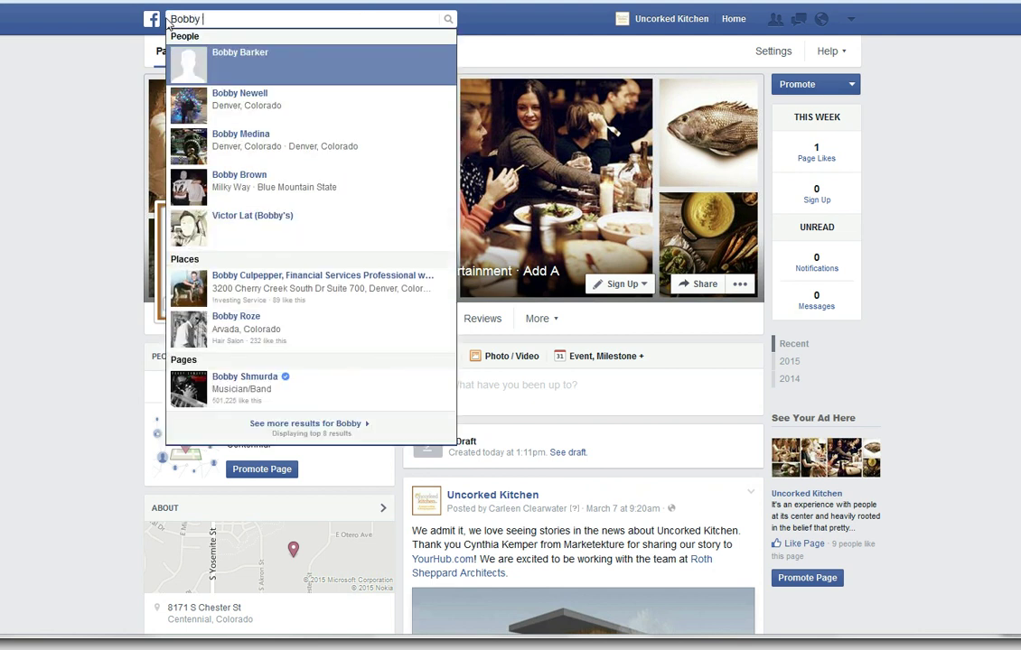
{"action": "type", "text": "Flay"}
{"action": "left_click", "coordinate": [230, 56]}
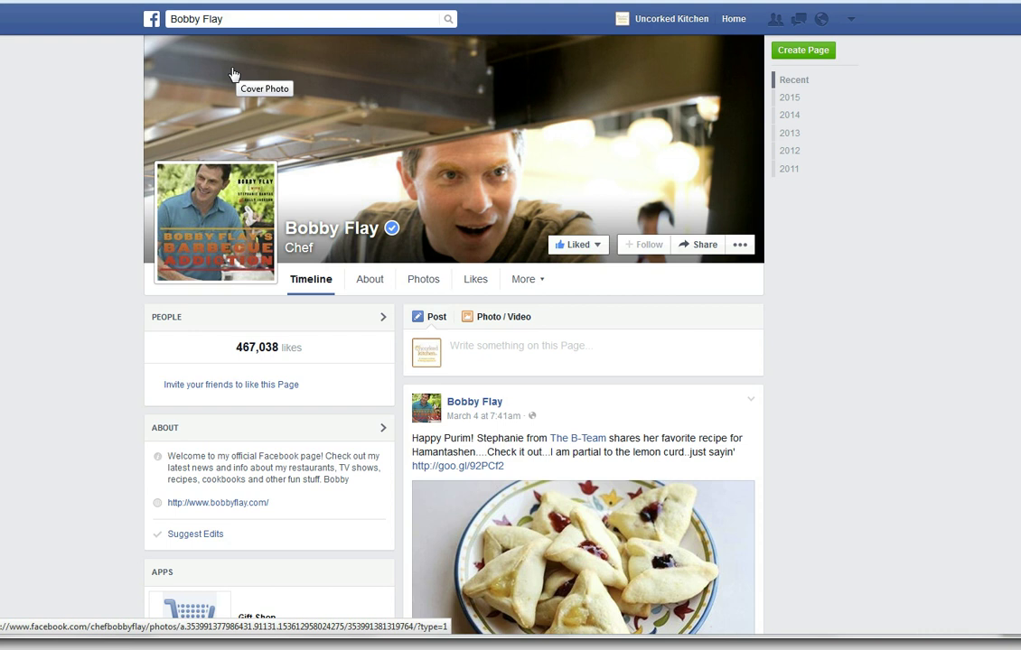
{"action": "mouse_move", "coordinate": [585, 252]}
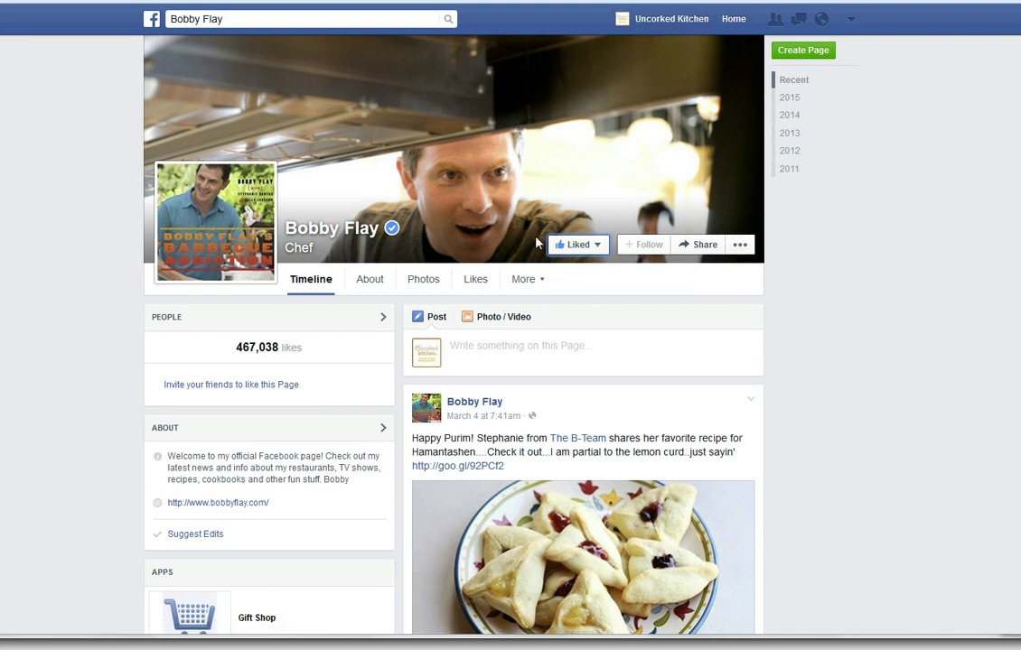
{"action": "left_click", "coordinate": [250, 19]}
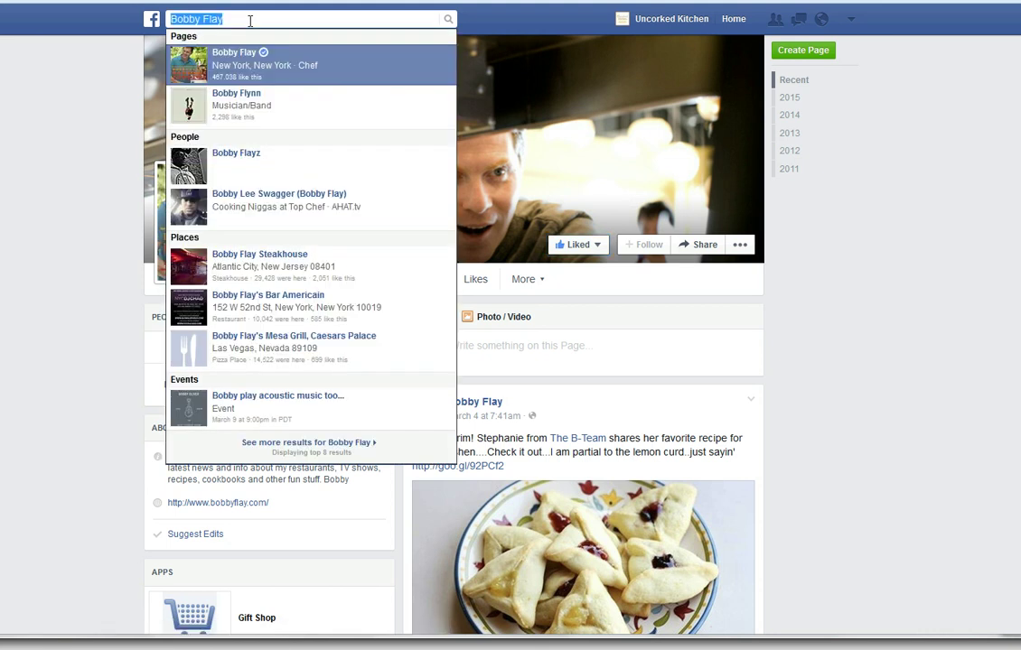
{"action": "type", "text": "Denver"}
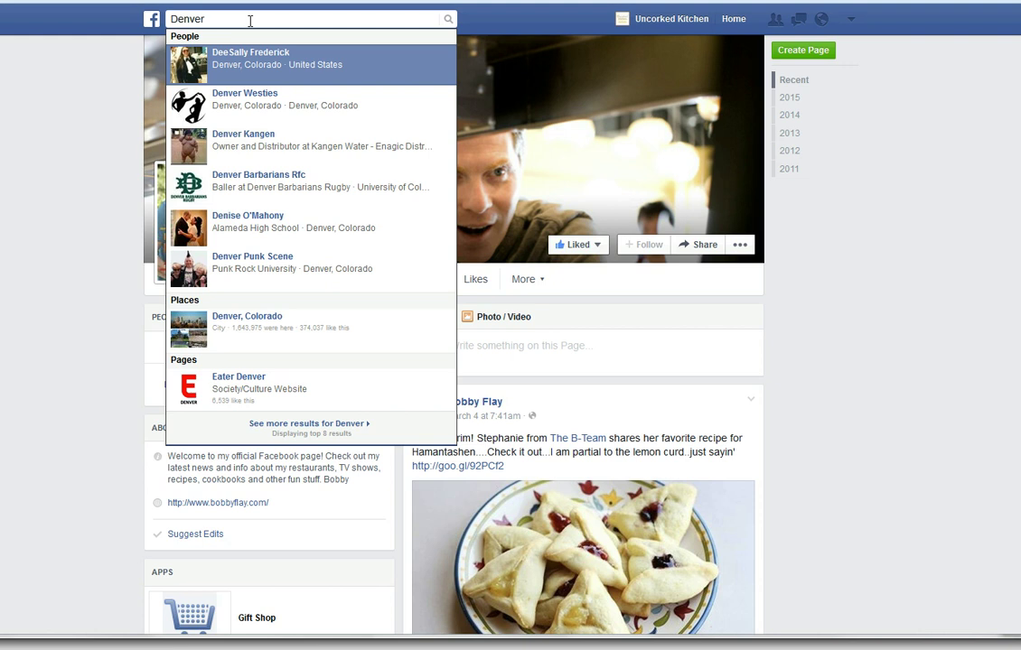
Step: Open the Eater Denver page, then return to Uncorked Kitchen's news feed
{"action": "left_click", "coordinate": [280, 398]}
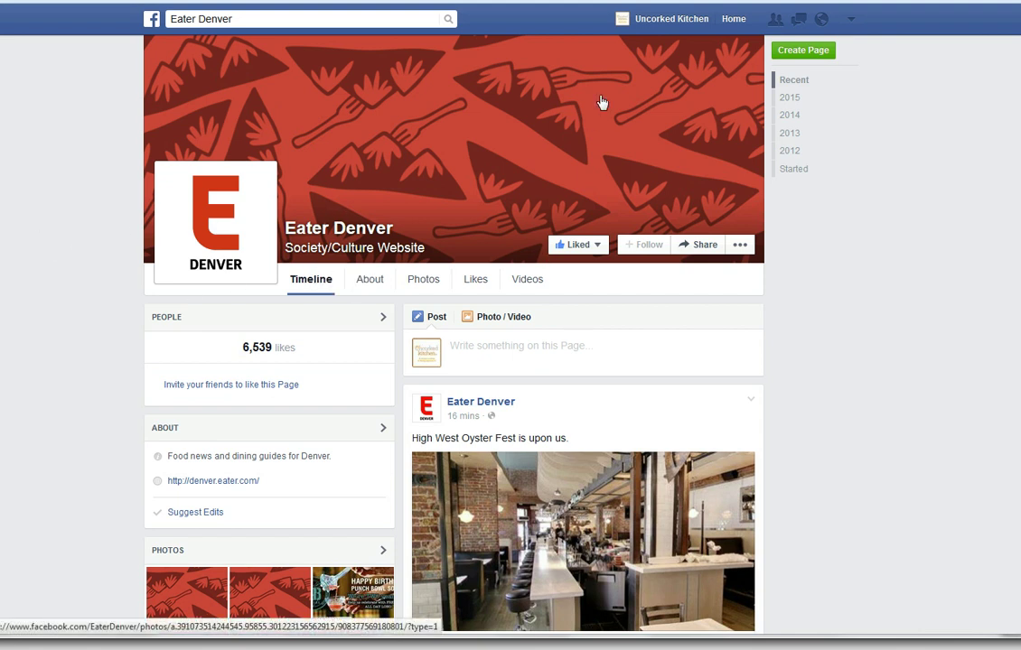
{"action": "left_click", "coordinate": [733, 22]}
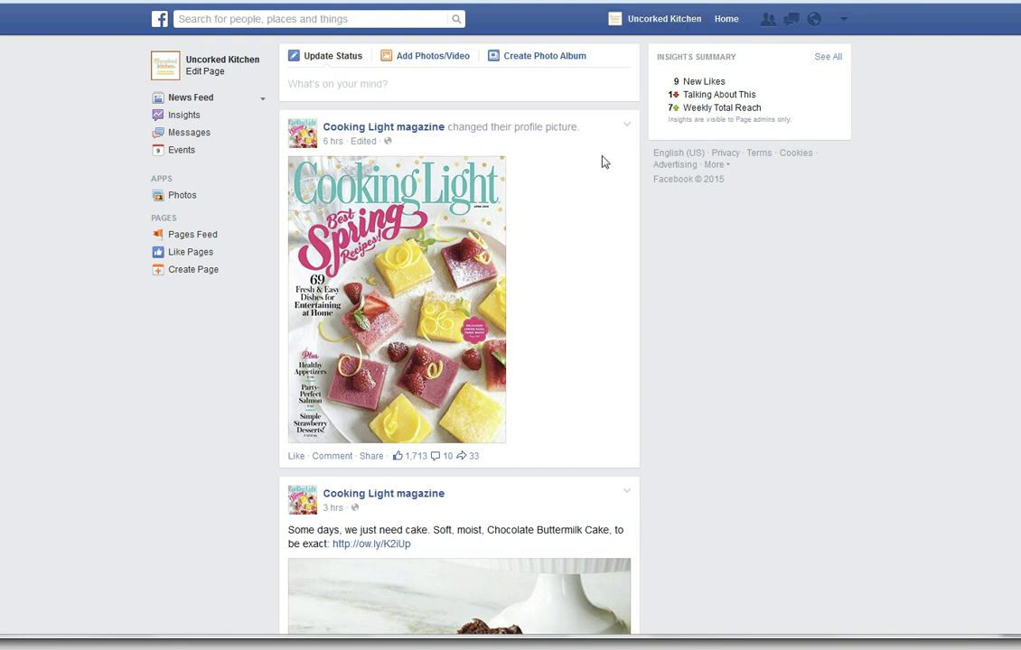
Step: Use Facebook as the personal profile and reopen Uncorked Kitchen by searching 'Uncorked'
{"action": "left_click", "coordinate": [846, 21]}
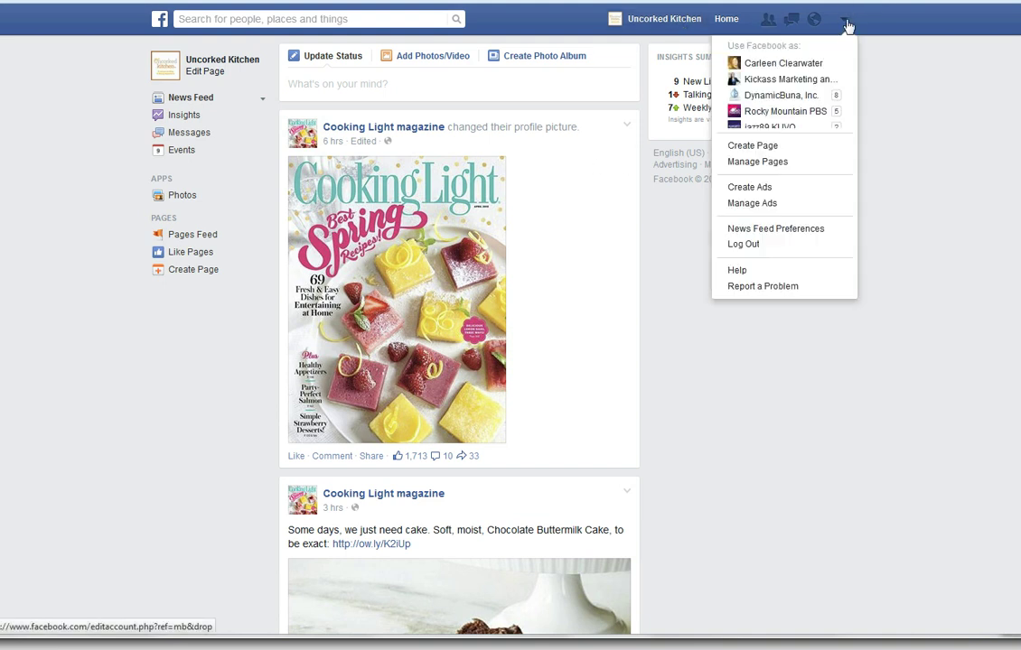
{"action": "left_click", "coordinate": [764, 71]}
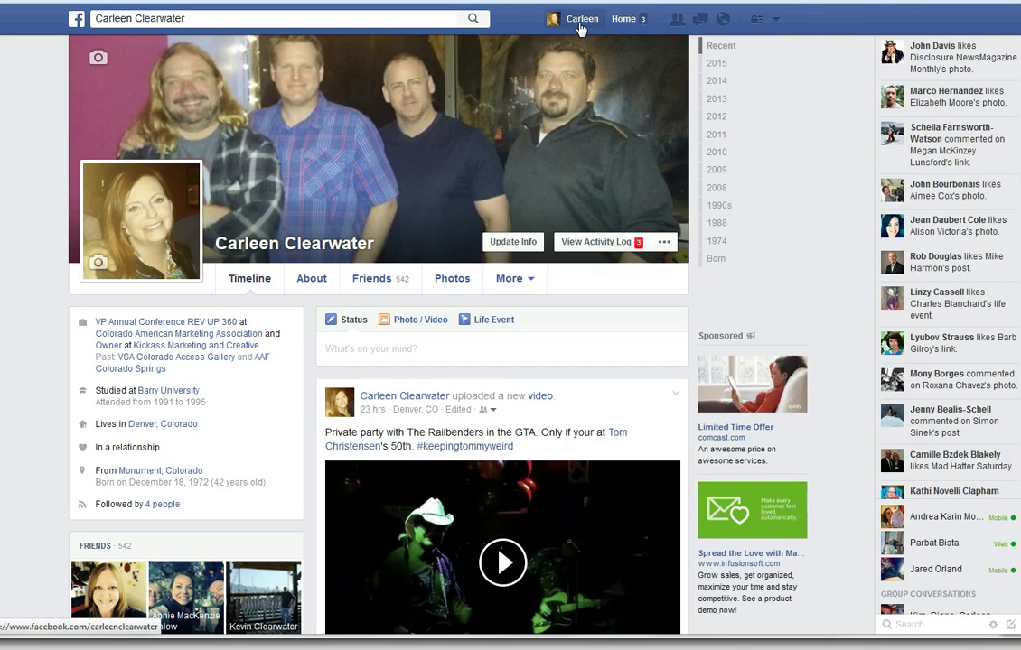
{"action": "left_click", "coordinate": [214, 20]}
{"action": "left_click_drag", "start_coordinate": [192, 18], "coordinate": [92, 16]}
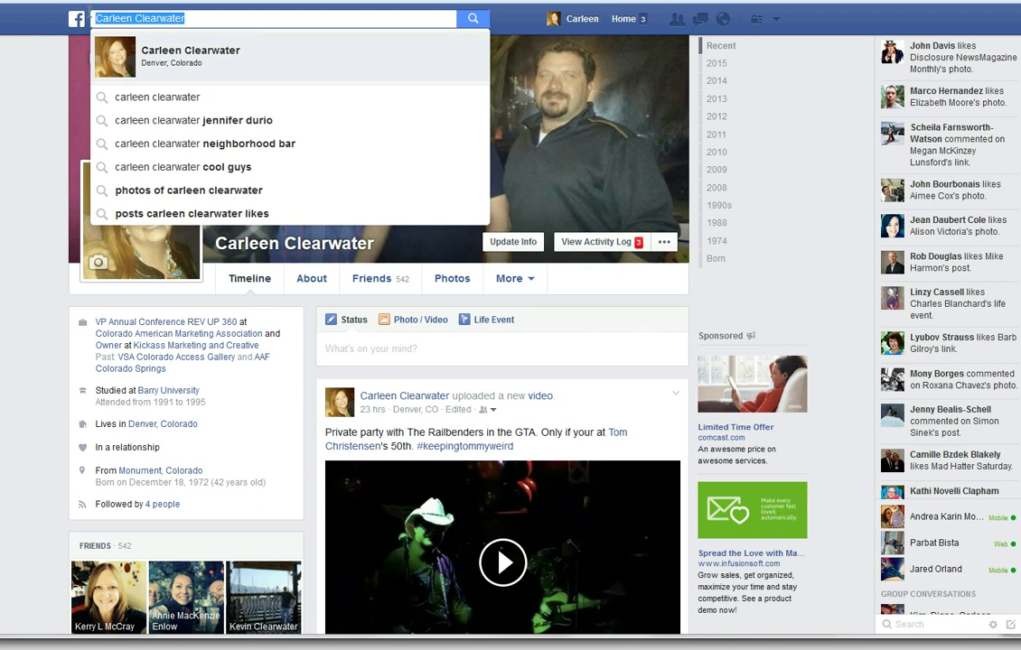
{"action": "type", "text": "Uncorked"}
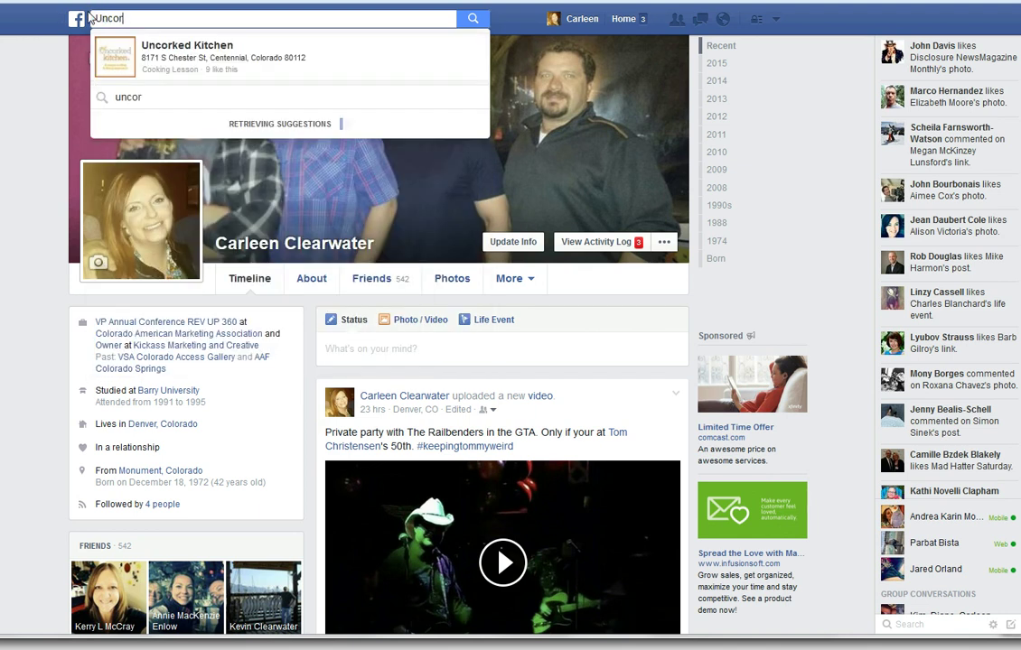
{"action": "left_click", "coordinate": [129, 42]}
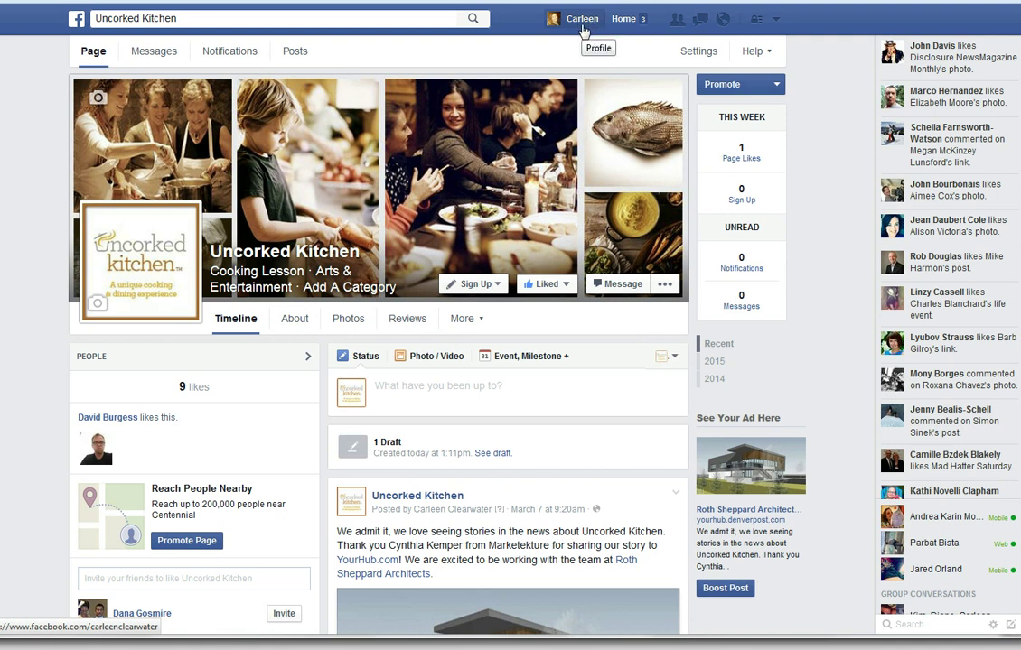
Step: Start a status 'Th' on the page and set the poster to the personal profile
{"action": "left_click", "coordinate": [389, 389]}
{"action": "type", "text": "This is great"}
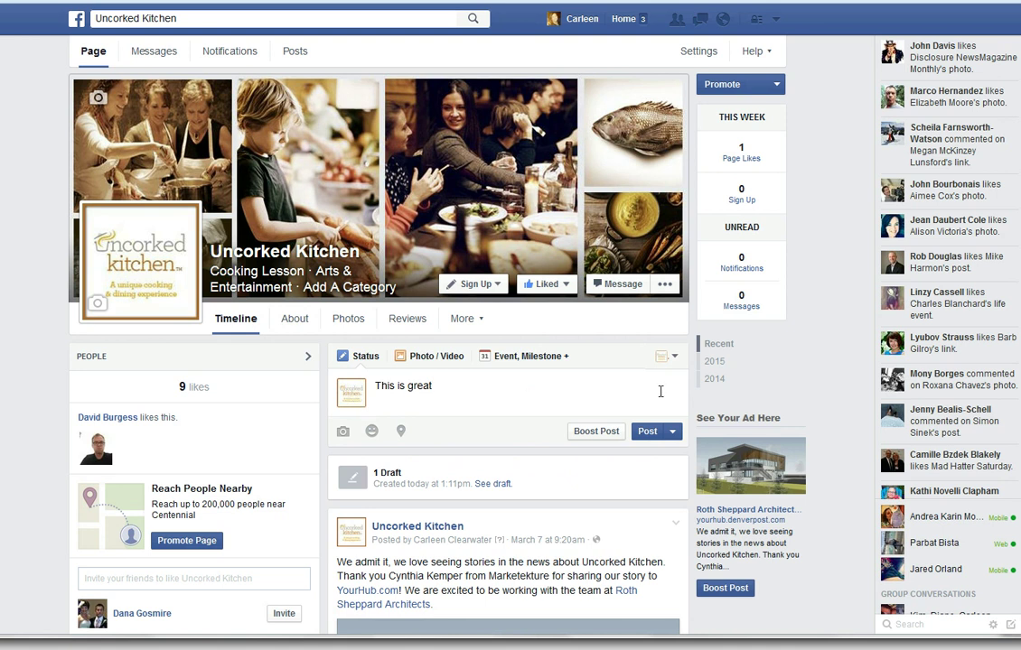
{"action": "left_click", "coordinate": [669, 357]}
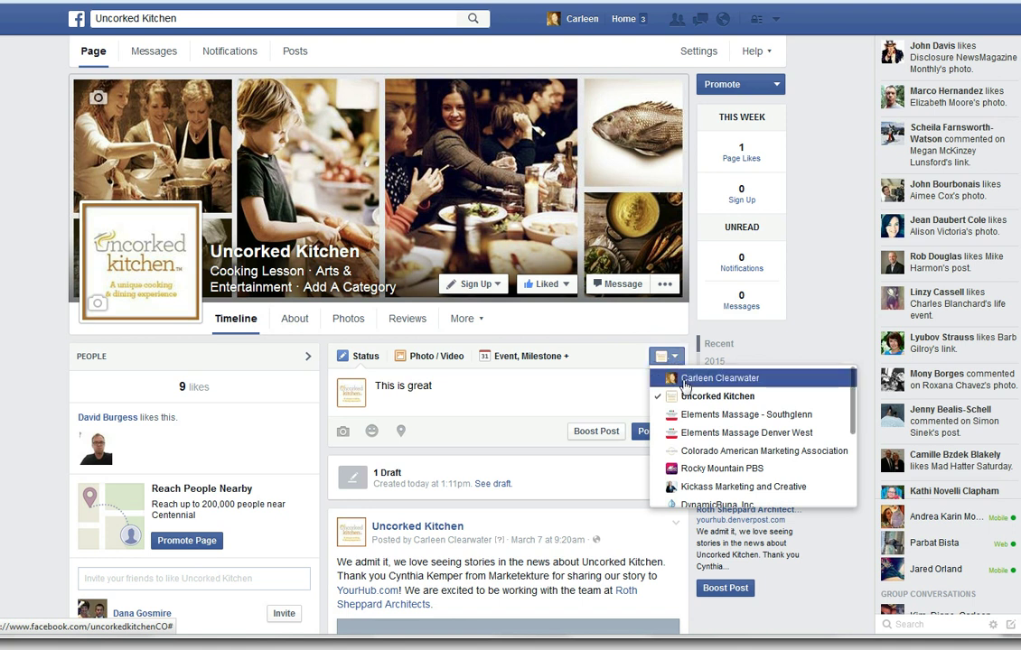
{"action": "left_click", "coordinate": [684, 380]}
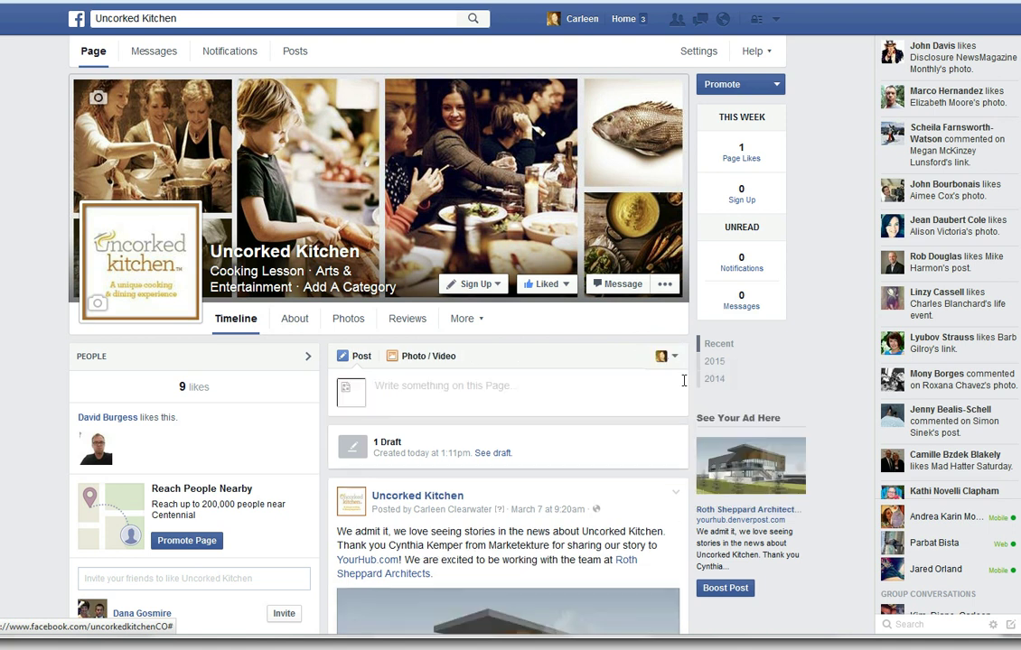
Step: Scroll down the timeline to the Roth Sheppard Architects post
{"action": "left_click", "coordinate": [418, 389]}
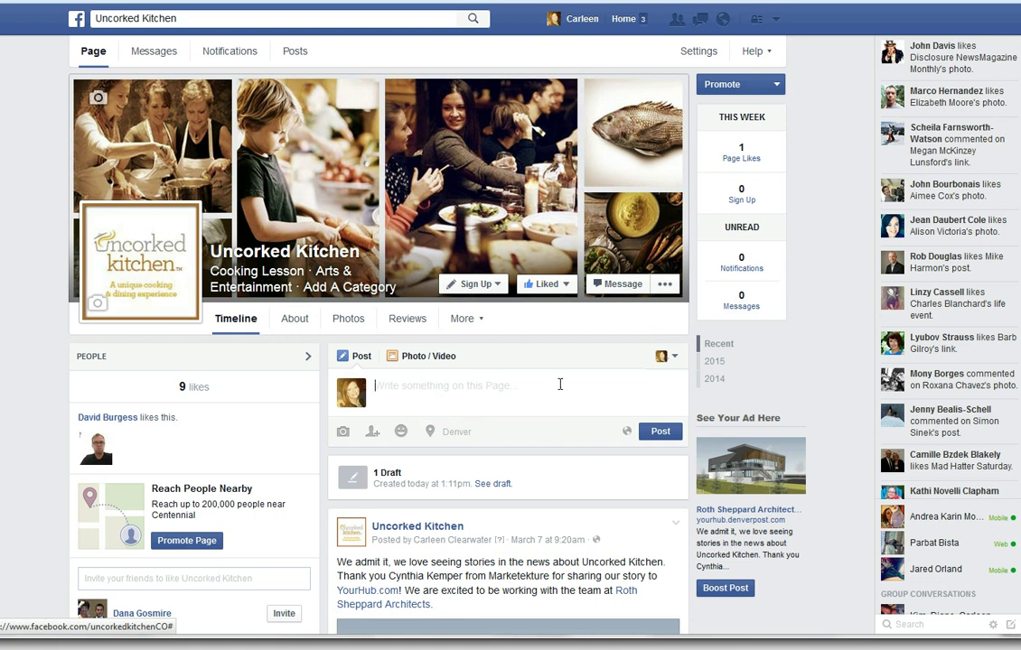
{"action": "scroll", "coordinate": [491, 392], "scroll_direction": "down", "scroll_amount": 4}
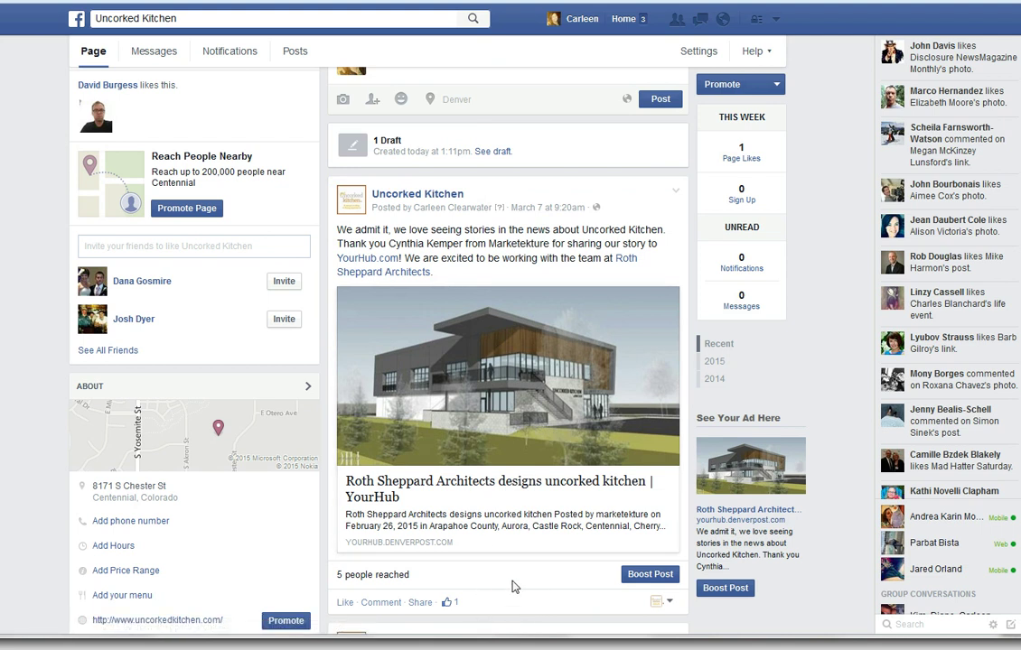
{"action": "scroll", "coordinate": [513, 587], "scroll_direction": "down", "scroll_amount": 2}
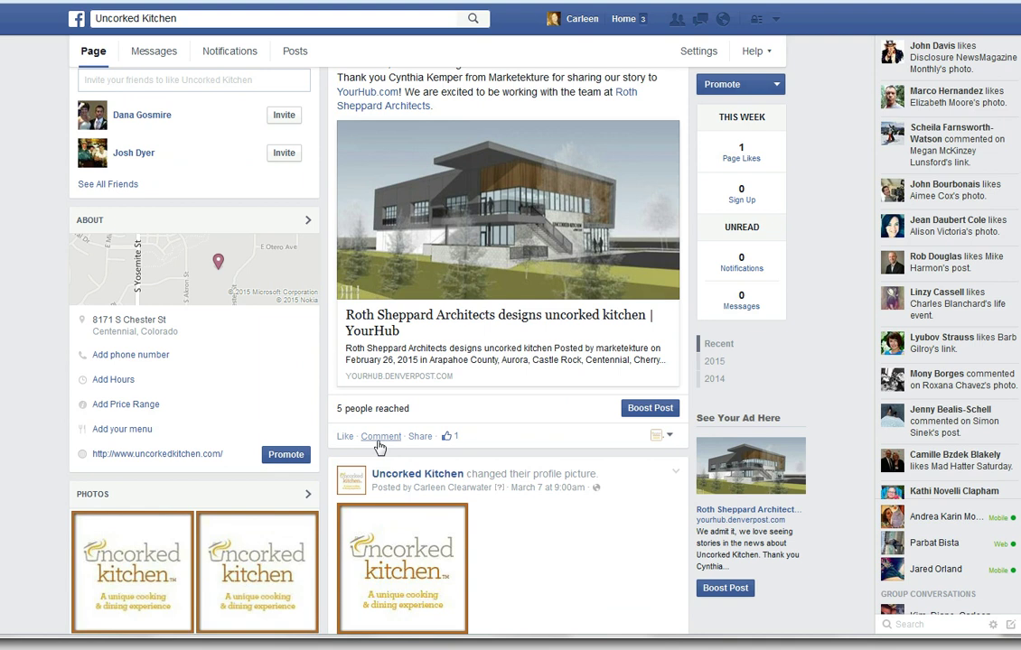
Step: Write the comment 'This is great' on the Roth Sheppard post as the personal profile
{"action": "left_click", "coordinate": [380, 438]}
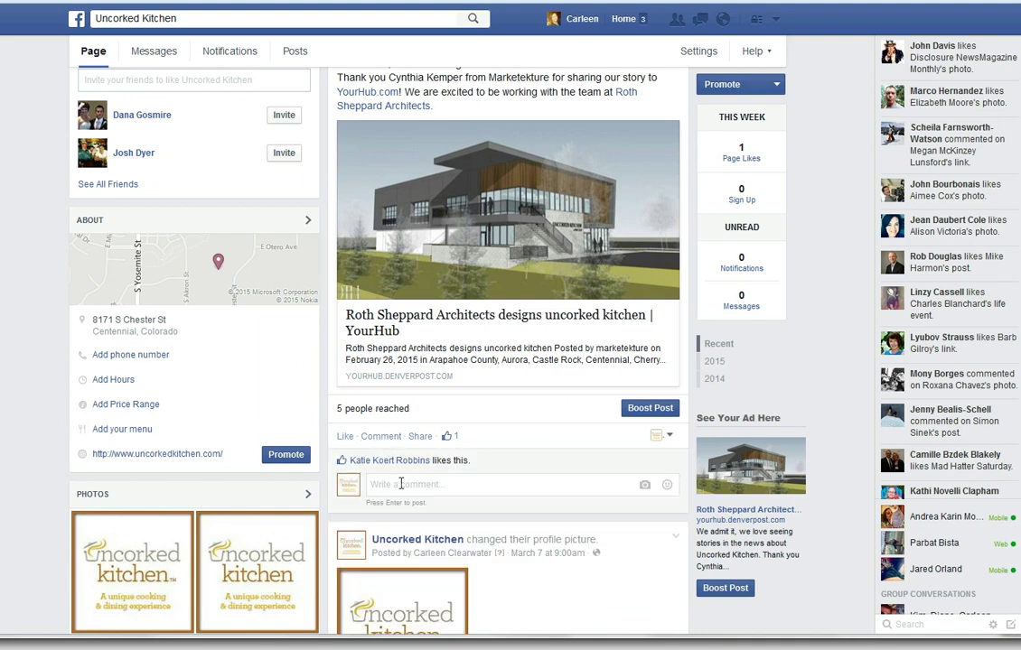
{"action": "type", "text": "This is great"}
{"action": "left_click", "coordinate": [658, 435]}
{"action": "left_click", "coordinate": [669, 456]}
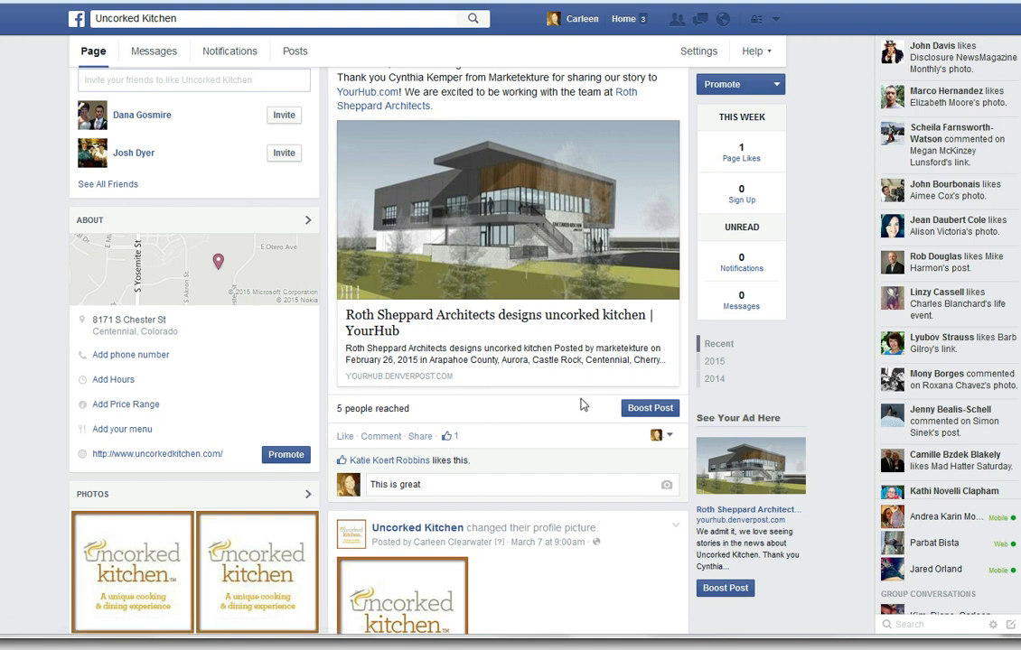
Step: Switch the commenter to Uncorked Kitchen and back to the personal profile
{"action": "left_click", "coordinate": [667, 441]}
{"action": "left_click", "coordinate": [668, 474]}
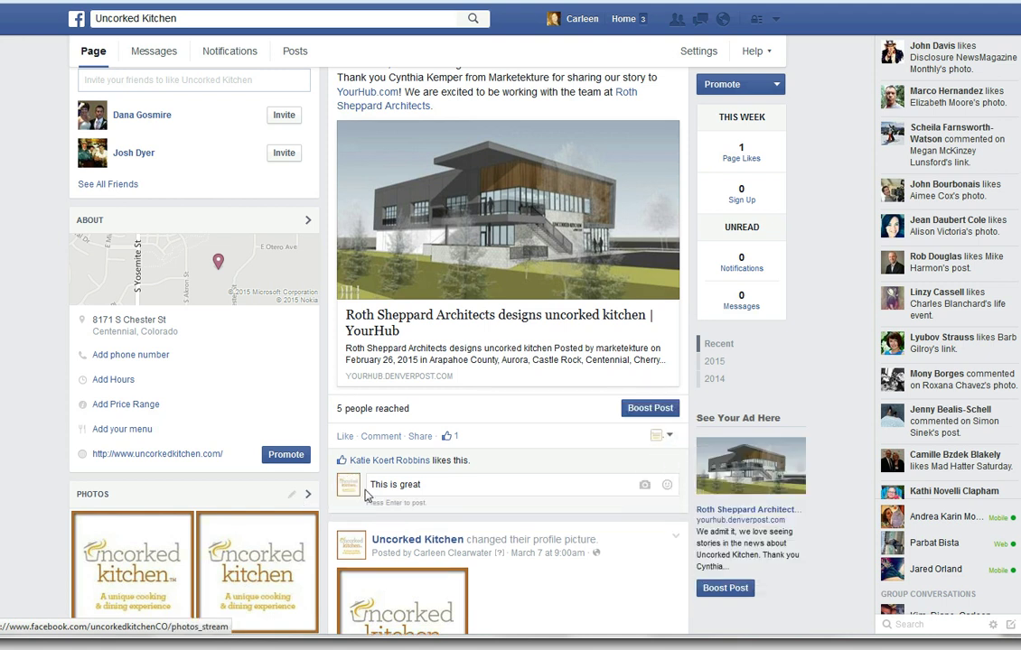
{"action": "left_click", "coordinate": [665, 440]}
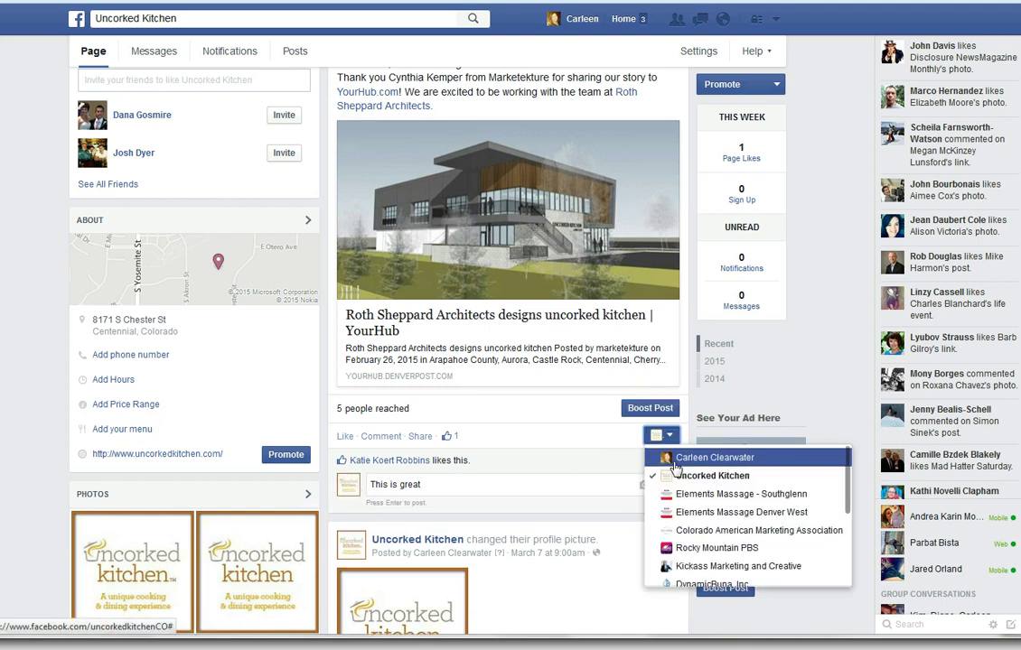
{"action": "left_click", "coordinate": [678, 456]}
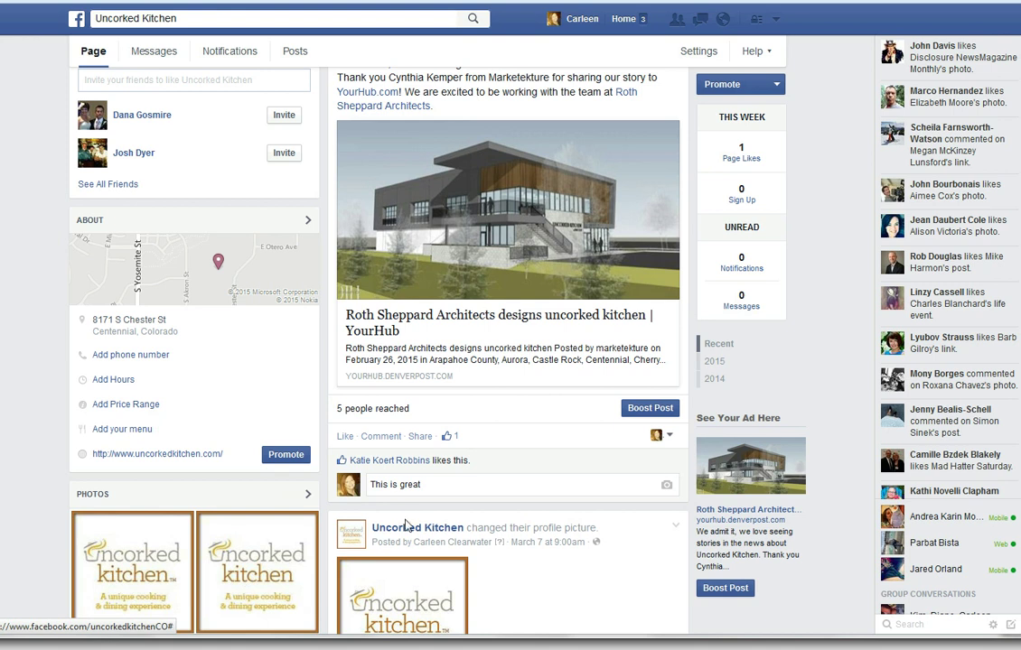
{"action": "scroll", "coordinate": [407, 527], "scroll_direction": "up", "scroll_amount": 4}
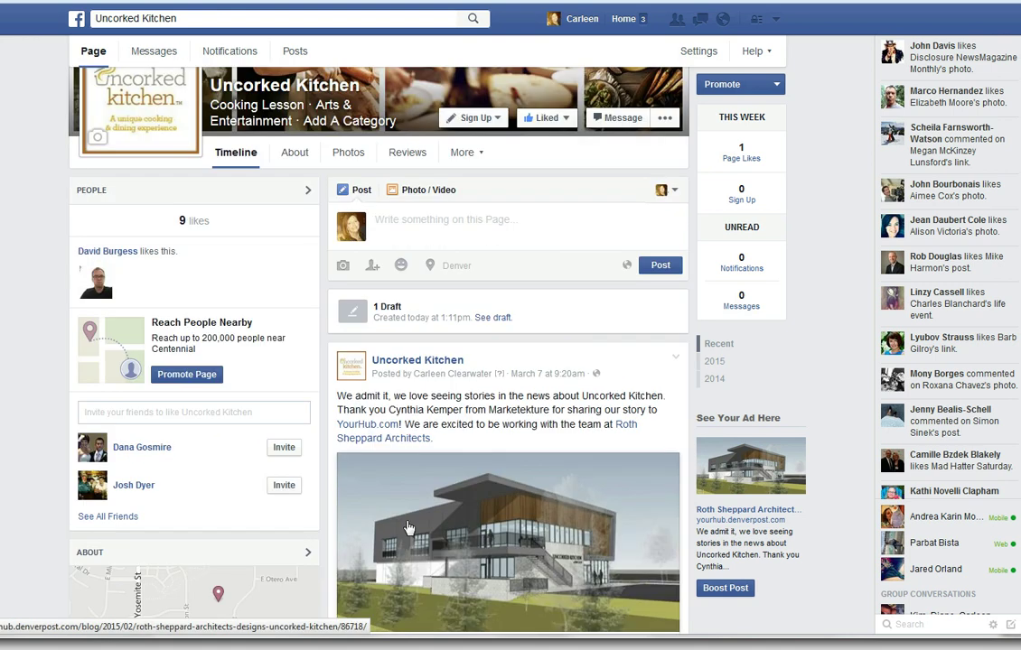
{"action": "scroll", "coordinate": [407, 527], "scroll_direction": "up", "scroll_amount": 2}
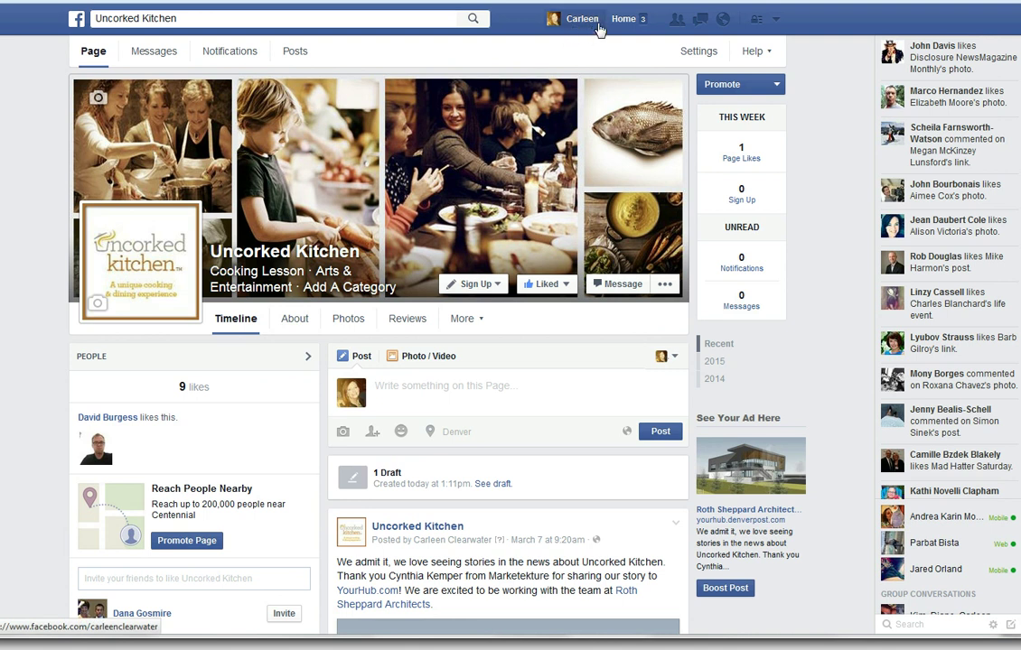
Step: Switch to acting as Uncorked Kitchen, discarding the unsent comment
{"action": "left_click", "coordinate": [776, 19]}
{"action": "scroll", "coordinate": [745, 95], "scroll_direction": "down", "scroll_amount": 3}
{"action": "left_click", "coordinate": [732, 120]}
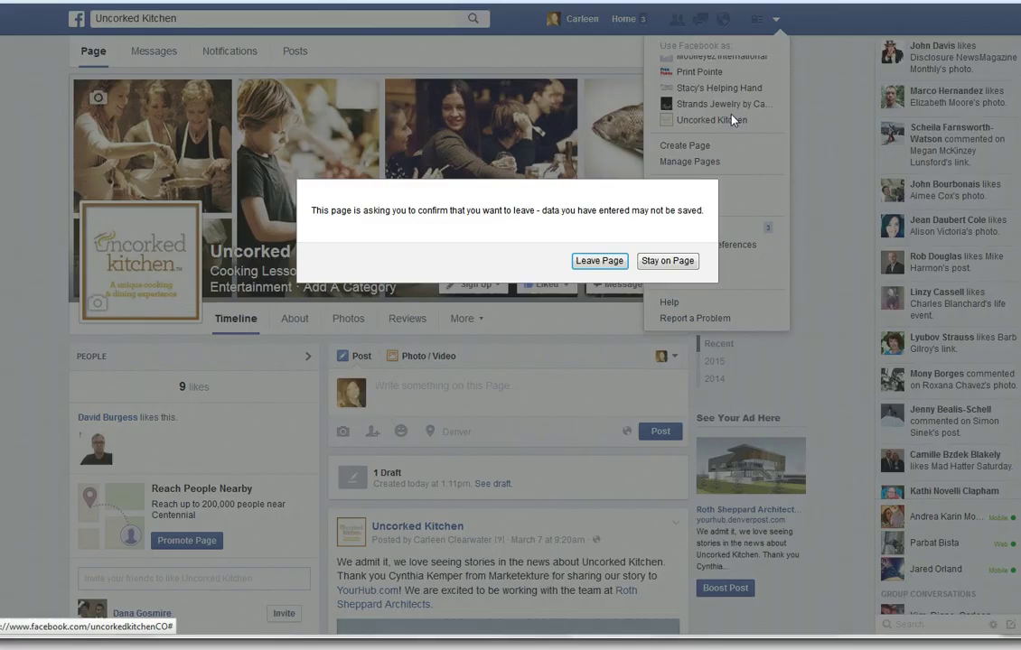
{"action": "left_click", "coordinate": [622, 270]}
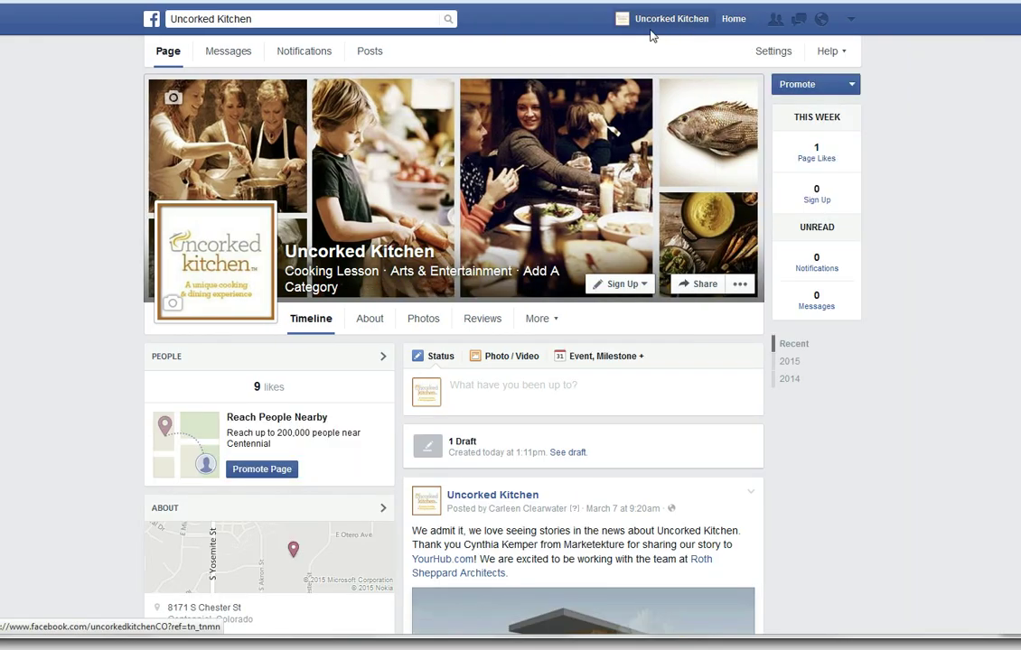
Step: Open an empty comment box on the Roth Sheppard post as the page
{"action": "scroll", "coordinate": [584, 488], "scroll_direction": "down", "scroll_amount": 4}
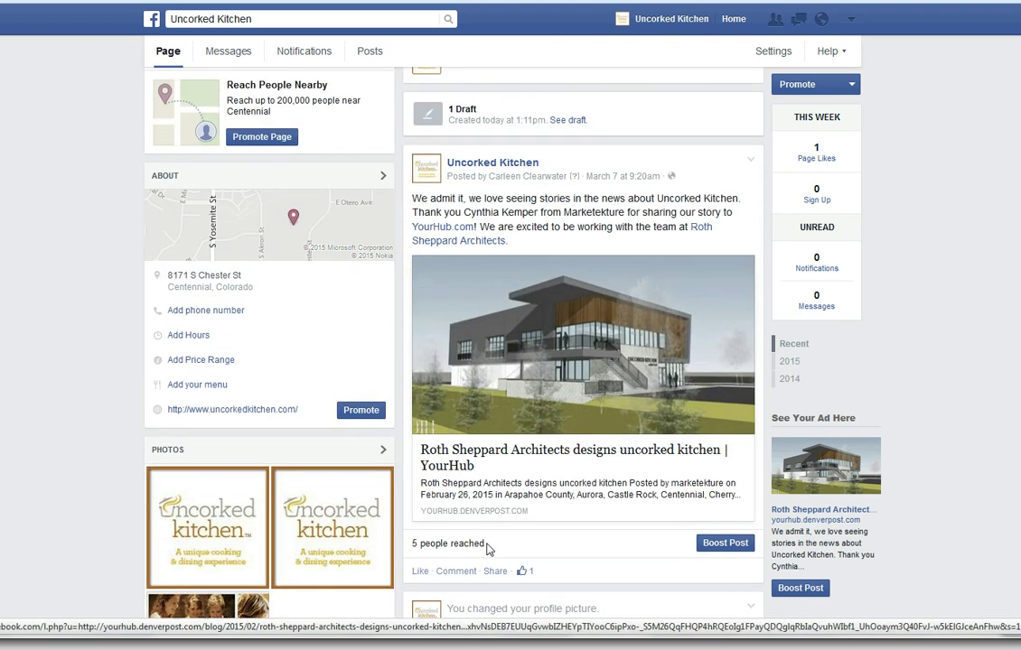
{"action": "left_click", "coordinate": [467, 572]}
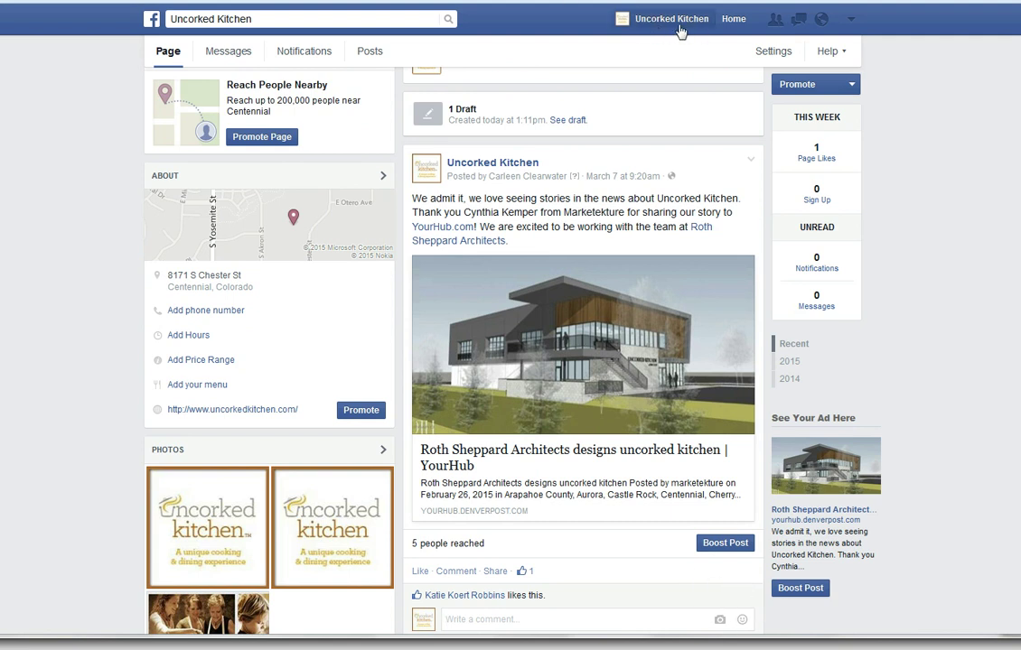
{"action": "left_click", "coordinate": [851, 19]}
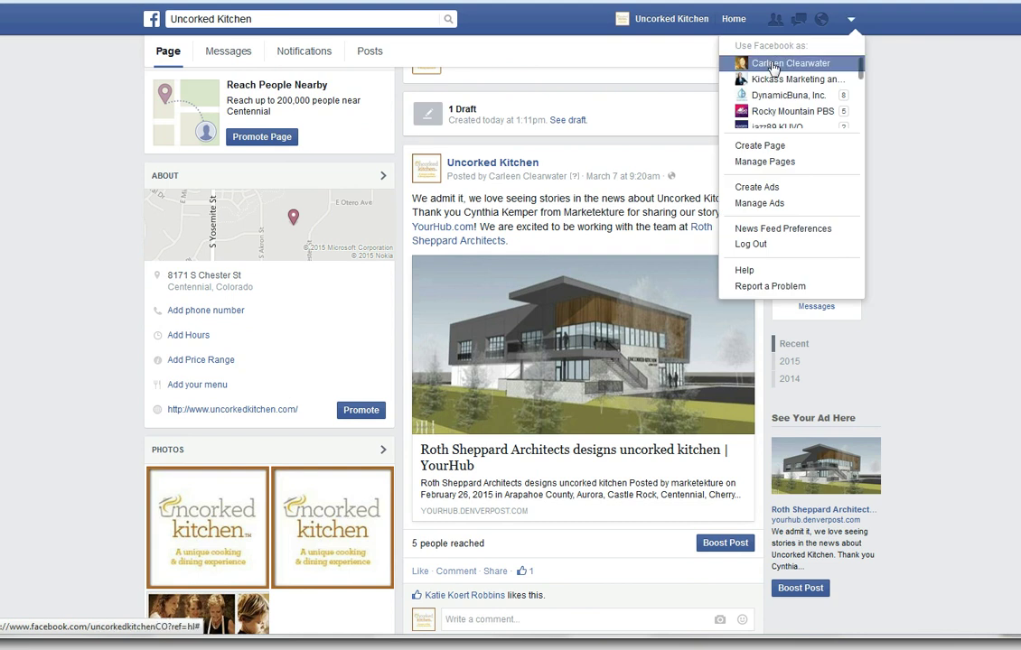
Step: Act as the personal profile, reopen Uncorked Kitchen via search 'Unco', and begin a status
{"action": "left_click", "coordinate": [773, 65]}
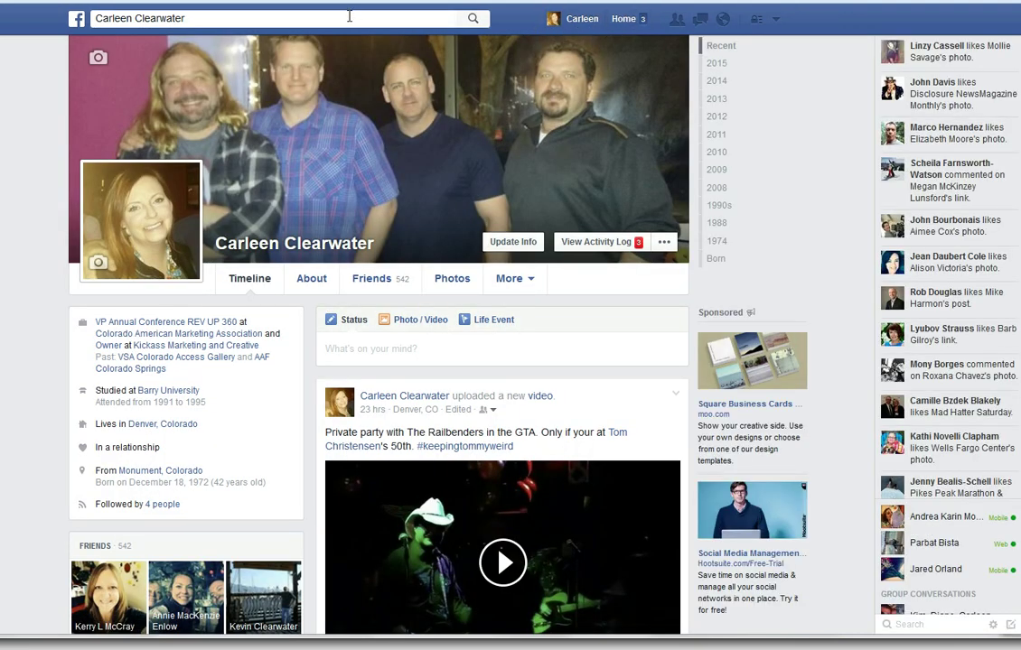
{"action": "left_click_drag", "start_coordinate": [95, 18], "coordinate": [121, 15]}
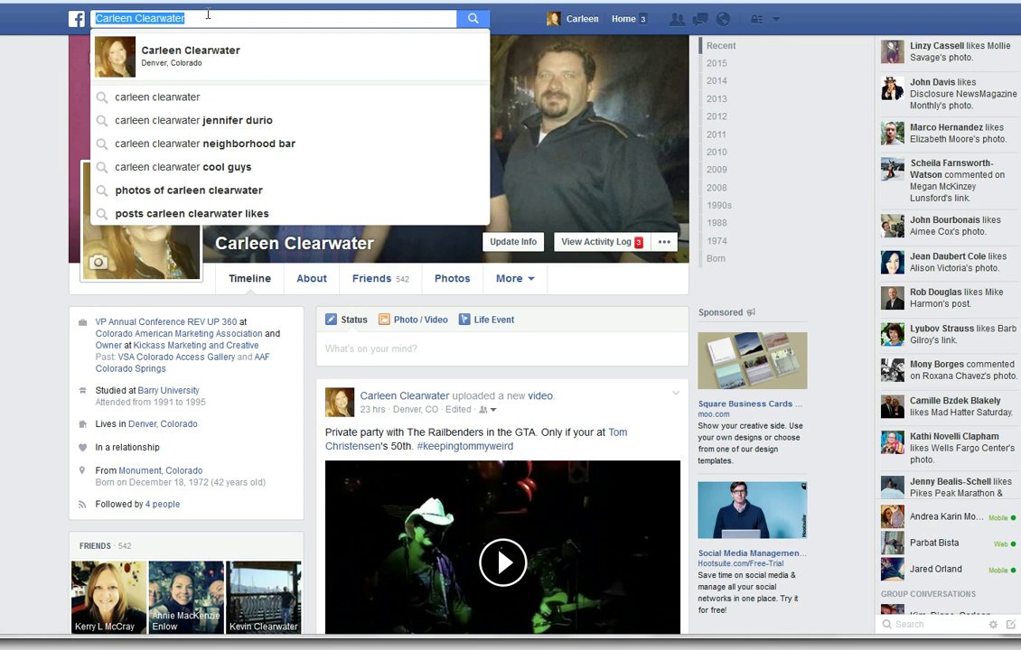
{"action": "type", "text": "Unco"}
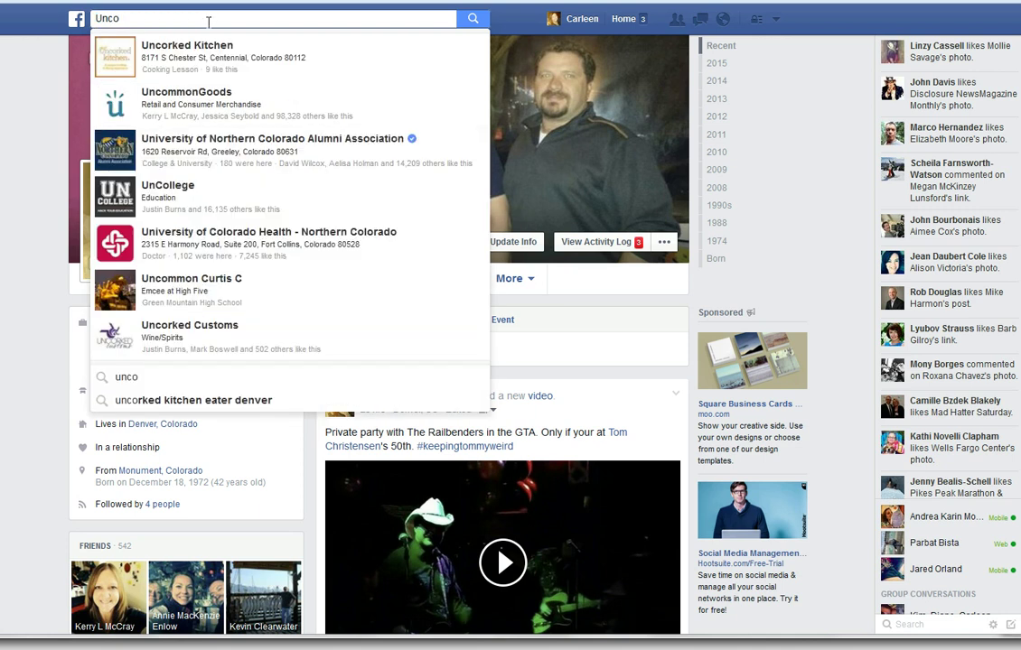
{"action": "left_click", "coordinate": [213, 56]}
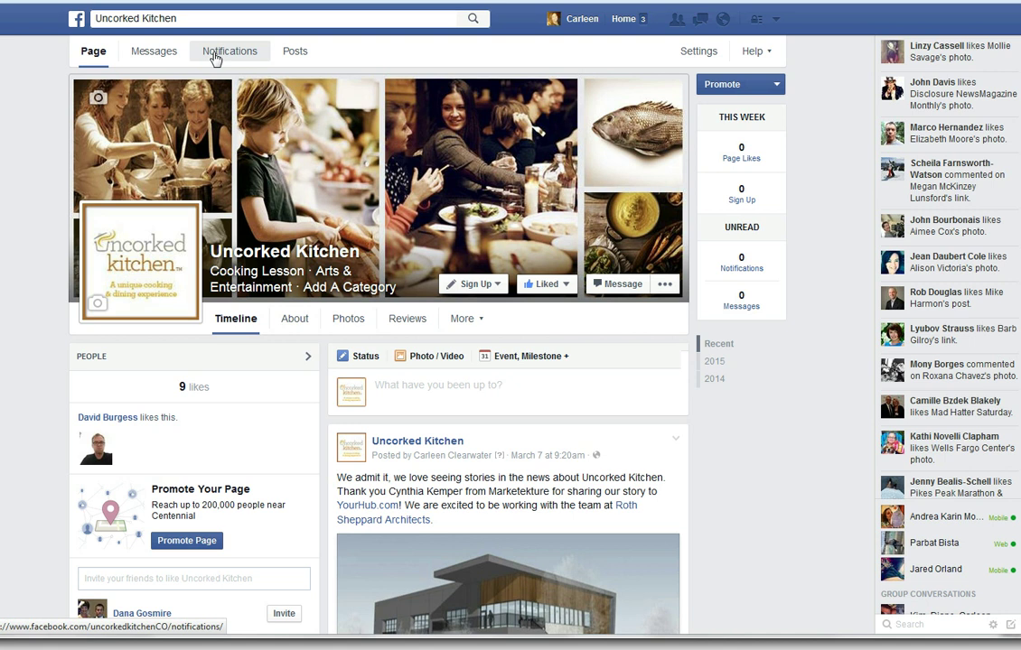
{"action": "left_click", "coordinate": [648, 385]}
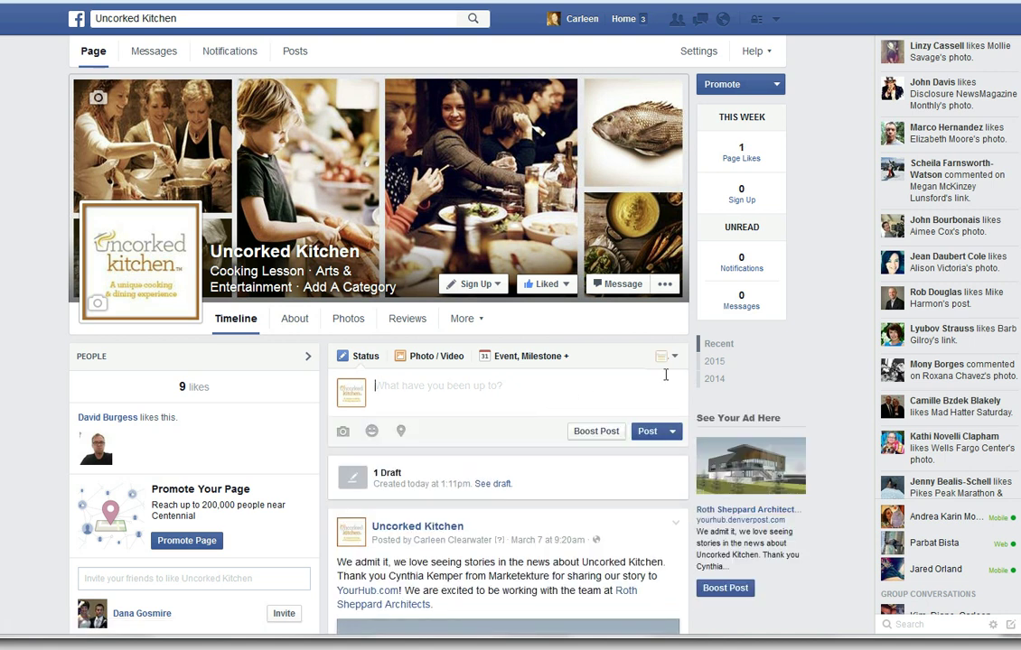